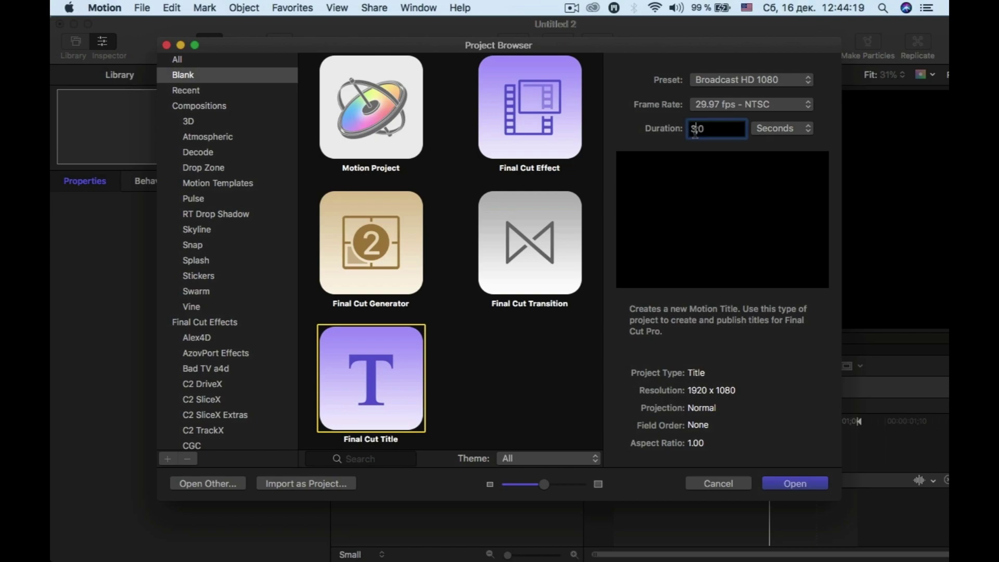
- Create a Final Cut Title project and delete its default title background, text and group
left_click(788, 487)
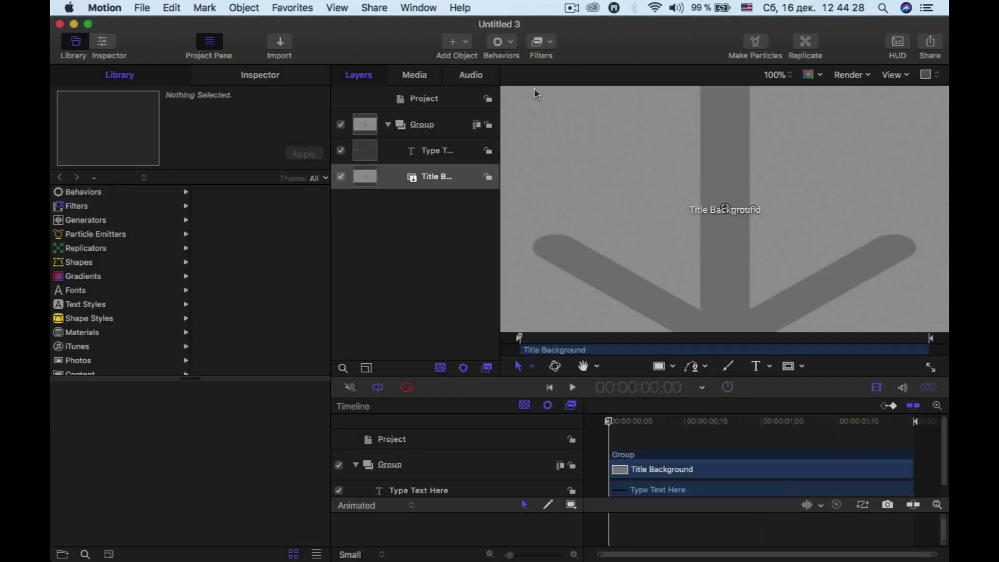
left_click(411, 175)
key("Delete")
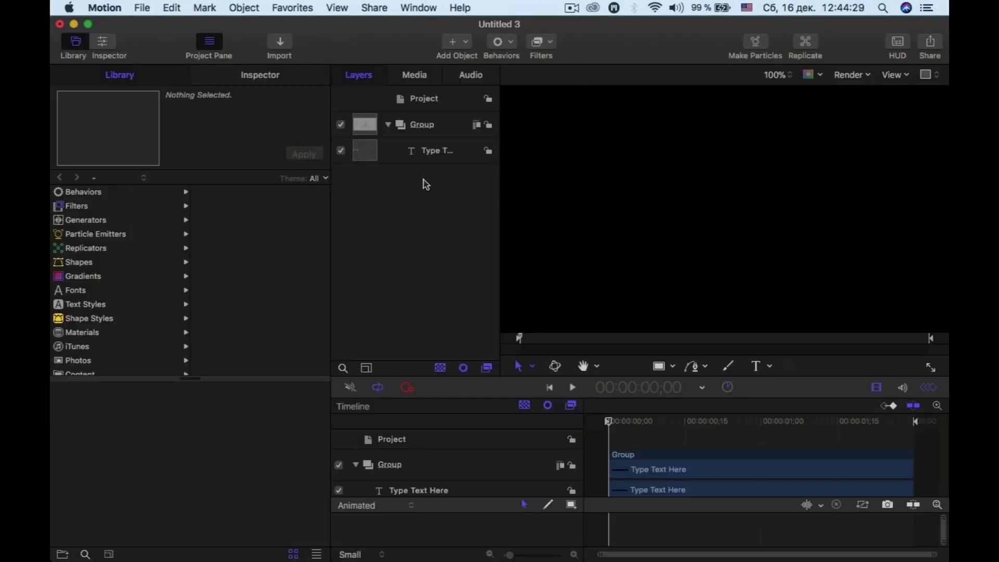
left_click(416, 96, "super")
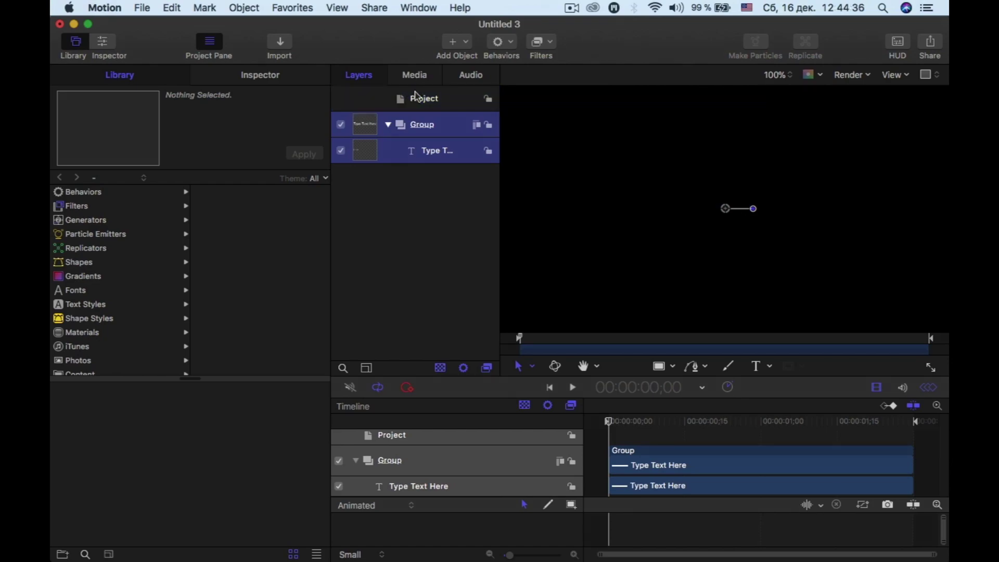
key("Delete")
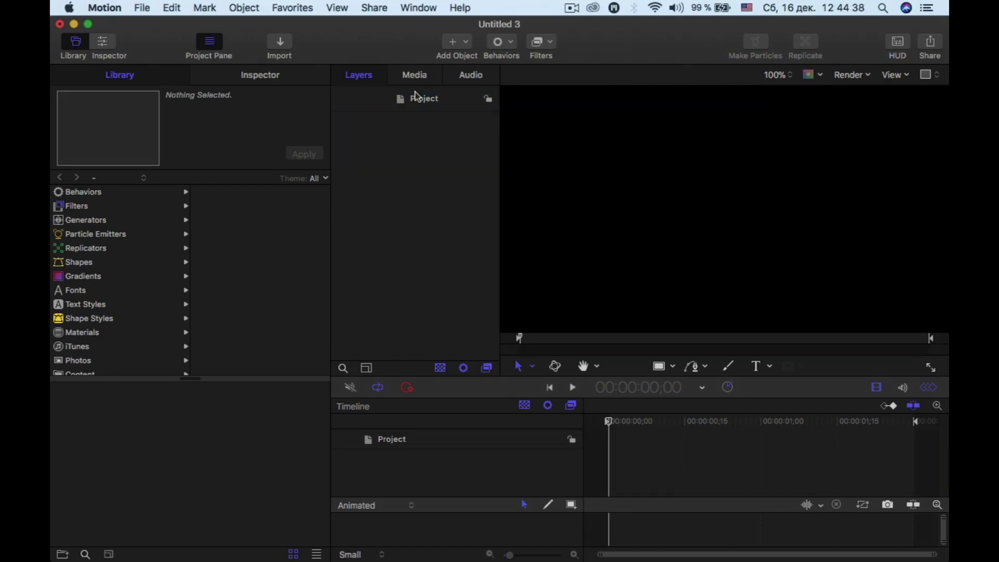
- Add a text layer reading "Overshoot parameter behavior in Motion 5.4" to the canvas
left_click(778, 74)
left_click(778, 27)
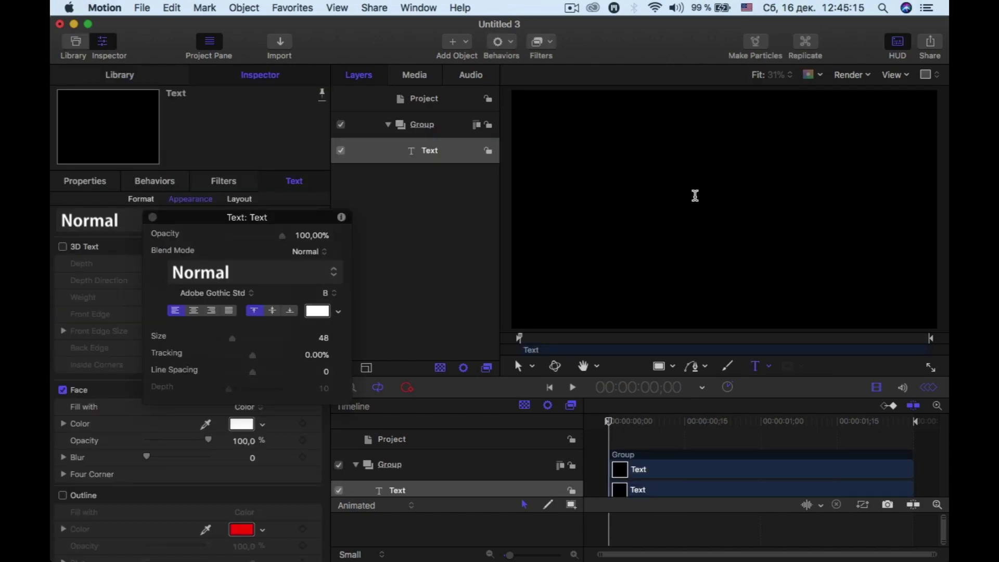
type("Overshoot parameter behavior in Motion 5.4")
key("super+a")
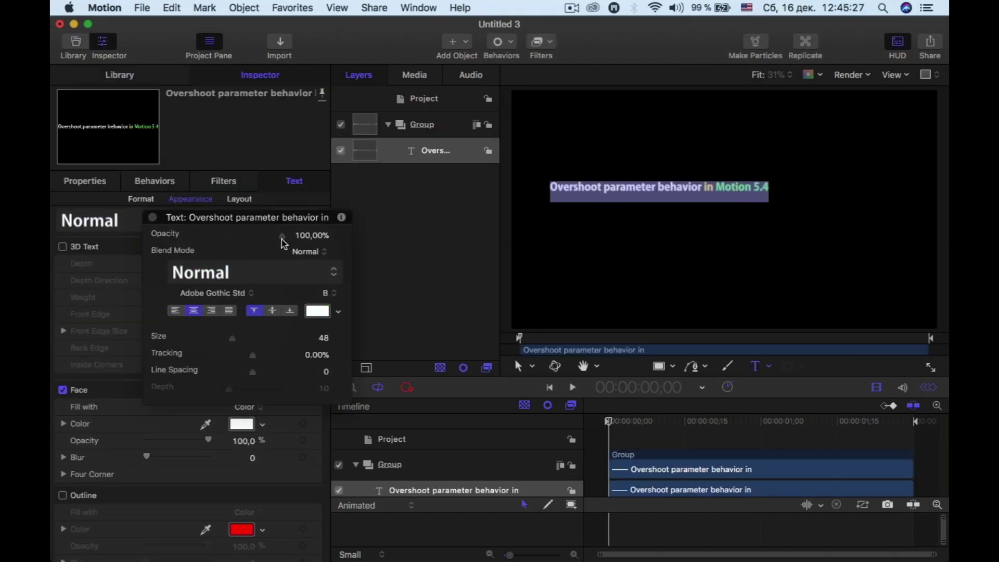
- Set the title text's font size to 51
left_click(152, 217)
left_click(141, 198)
left_click_drag(161, 295, 162, 295)
- Stretch the title's height to about 132% and move the title to the centre of the canvas
left_click(685, 193)
left_click_drag(684, 194, 715, 206)
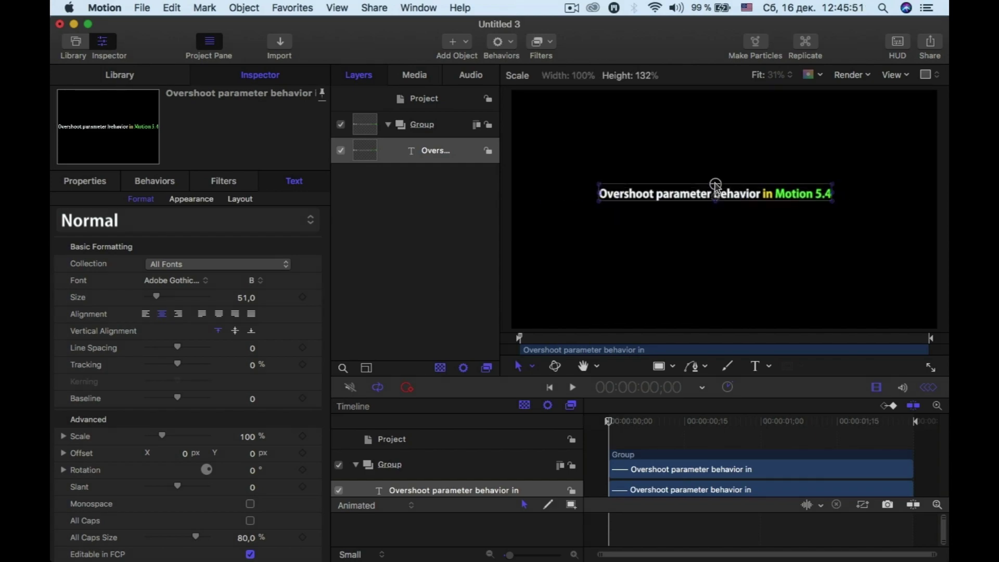
left_click_drag(796, 197, 809, 206)
- Search the library's behaviors for "over"
left_click(123, 76)
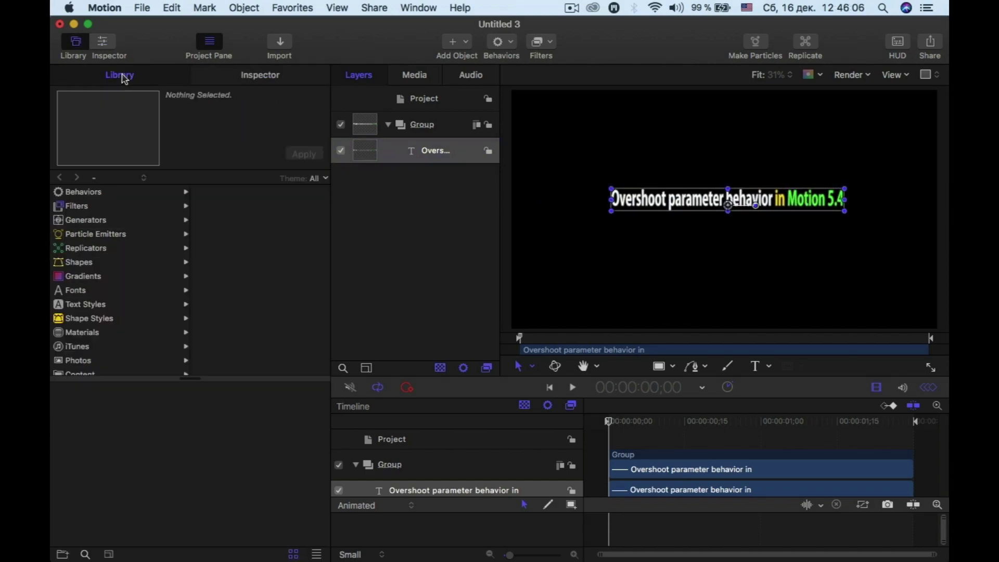
left_click(84, 555)
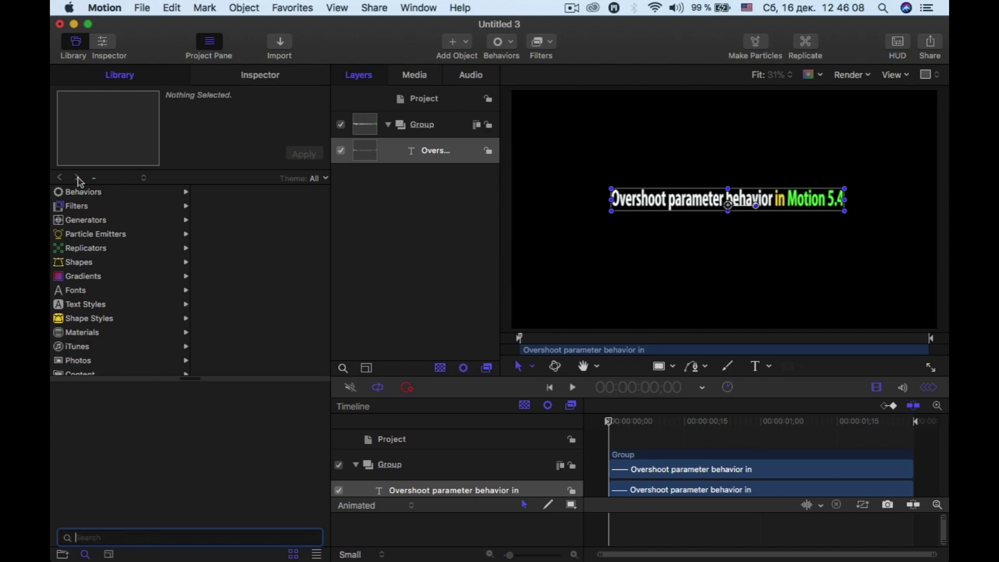
left_click(76, 195)
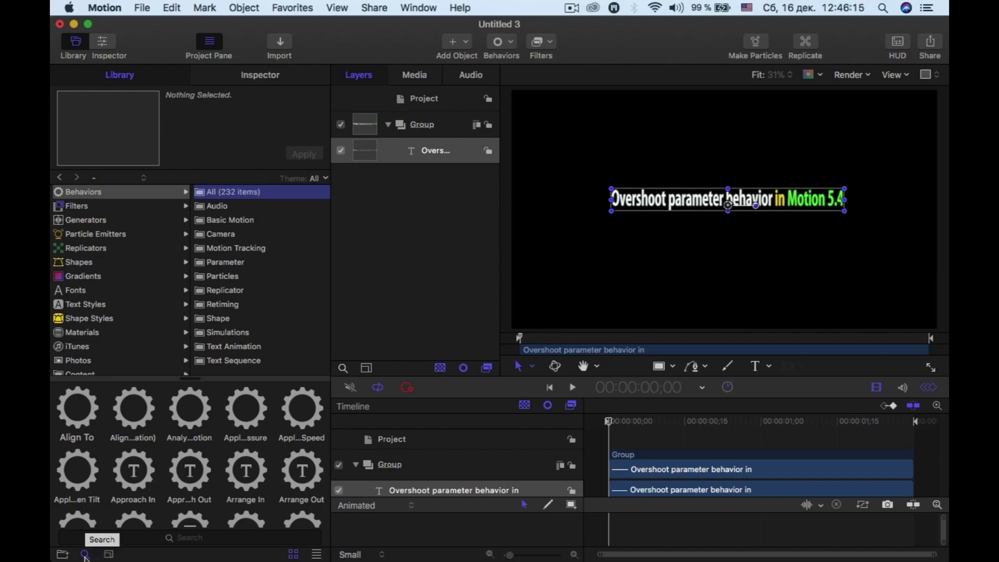
key("p")
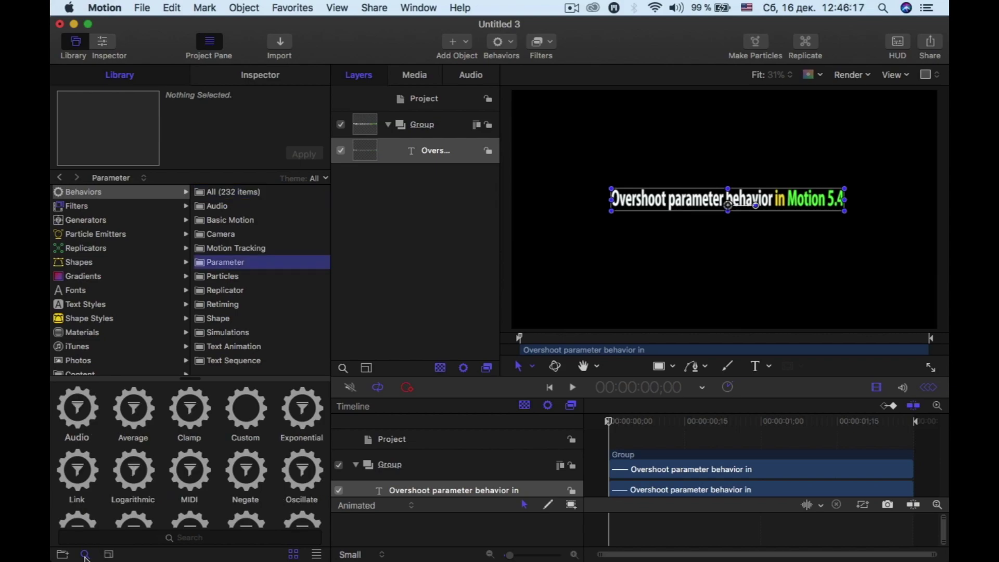
left_click(85, 555)
left_click(85, 554)
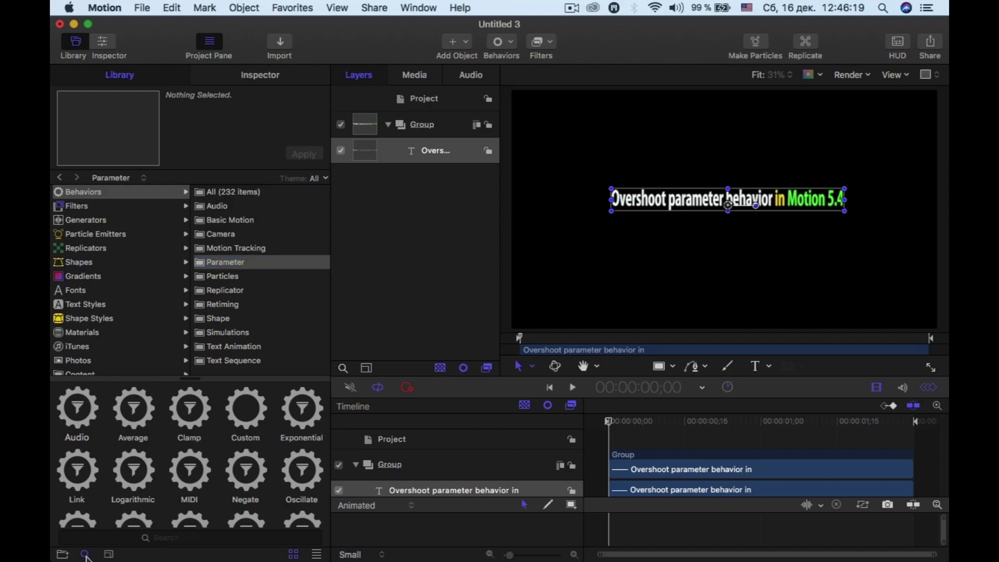
type("over")
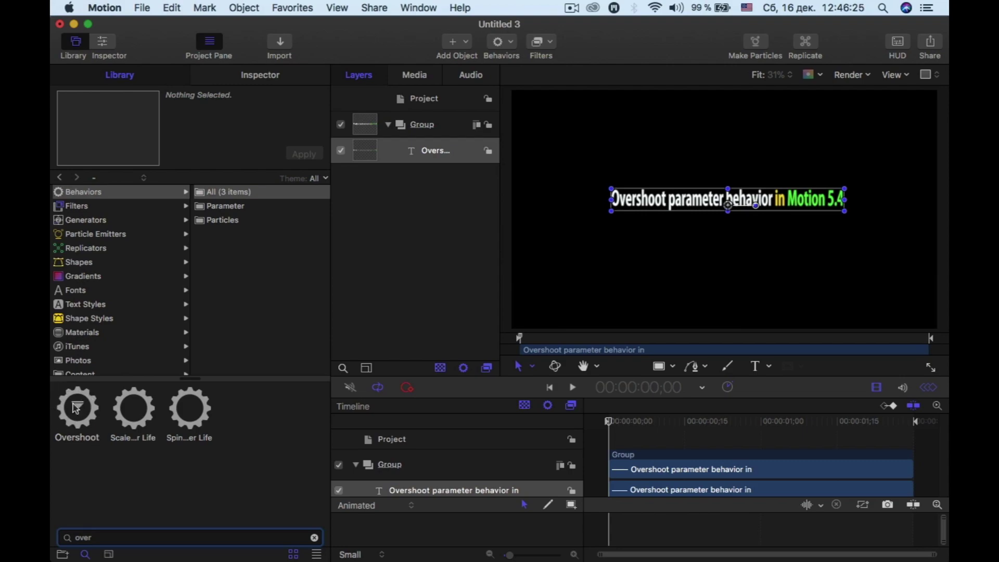
- Apply the Overshoot behavior to the title text layer
left_click(385, 156)
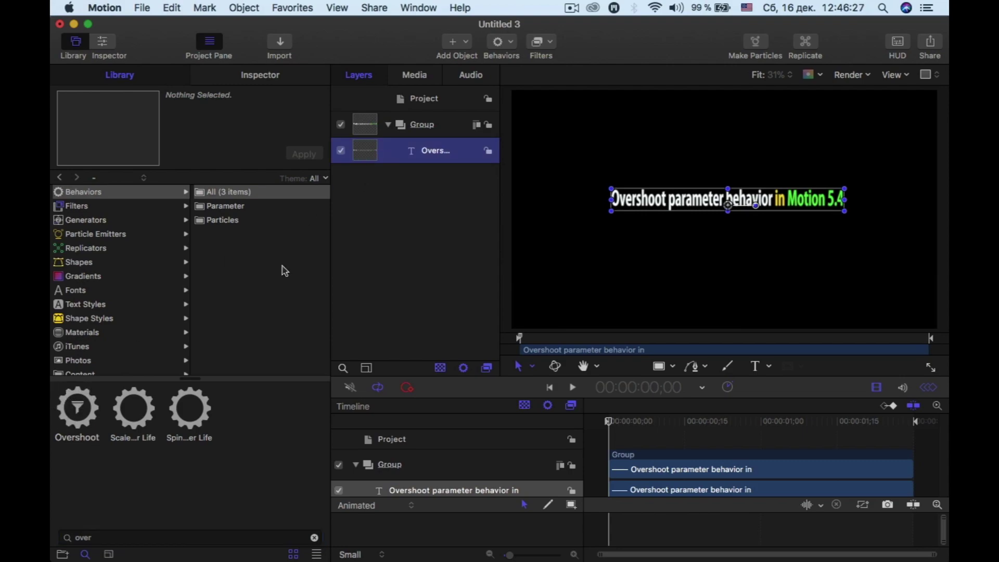
left_click(83, 418)
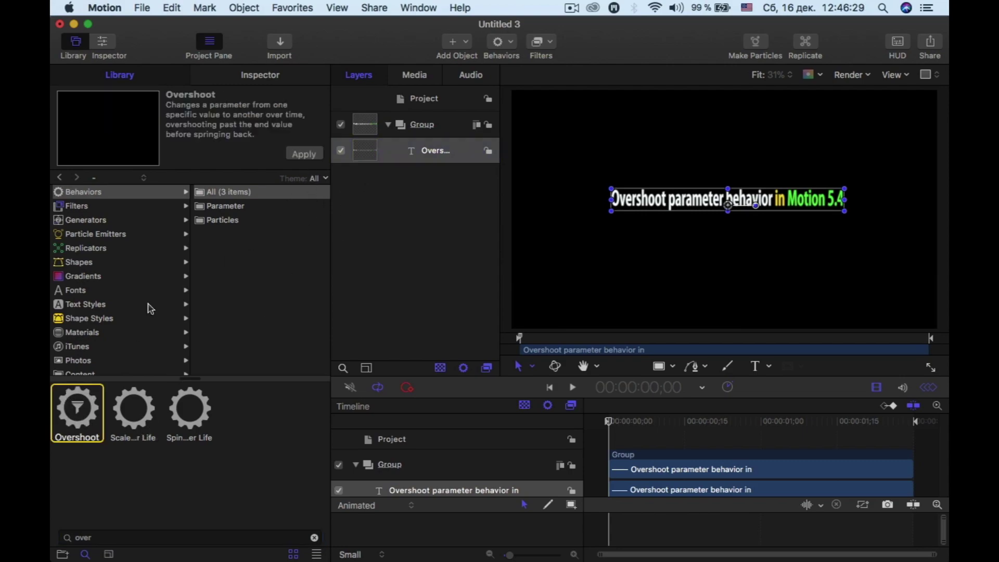
left_click(309, 154)
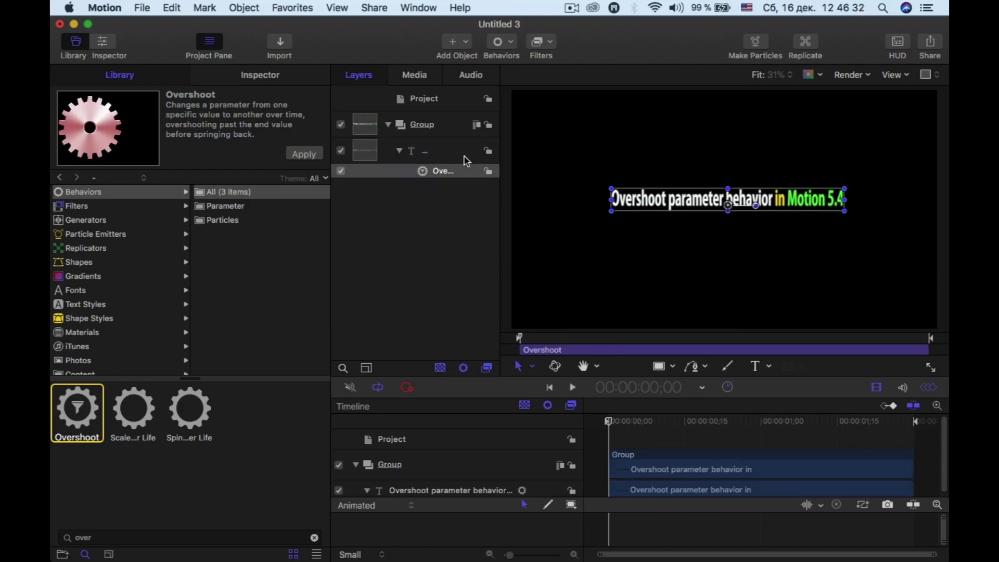
left_click(459, 176)
- Shorten the Overshoot behavior so it ends about midway between frame 15 and the one-second mark
left_click(676, 349)
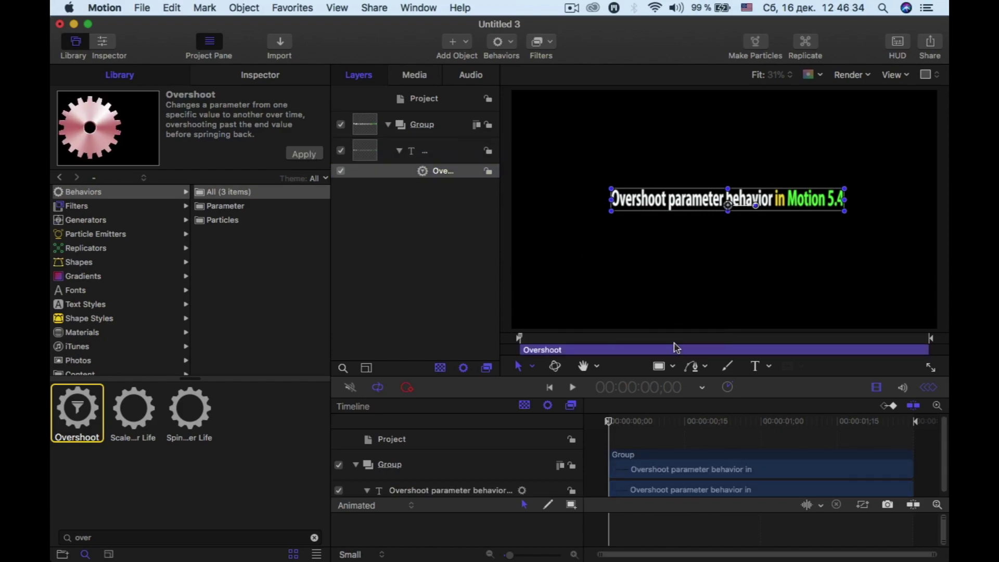
left_click(915, 338)
left_click_drag(894, 348, 426, 334)
left_click_drag(925, 349, 676, 349)
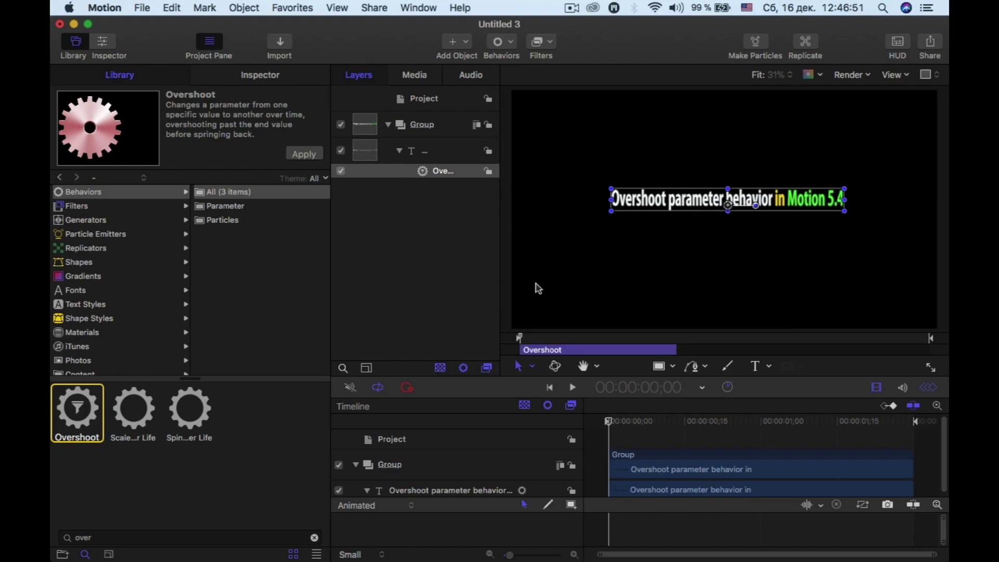
- Assign the Overshoot behavior to the title's Transform Position X parameter
left_click(250, 78)
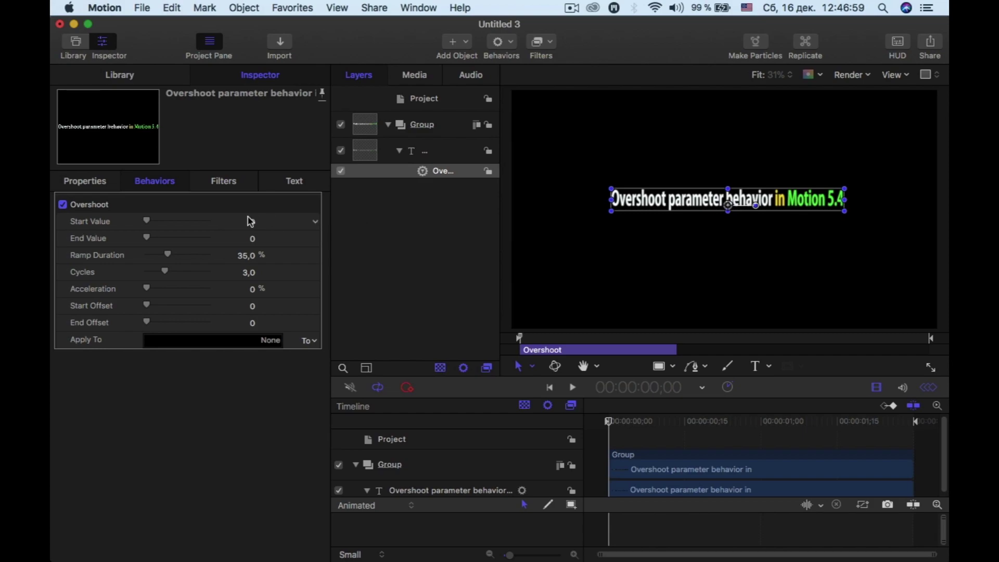
left_click(309, 343)
mouse_move(323, 354)
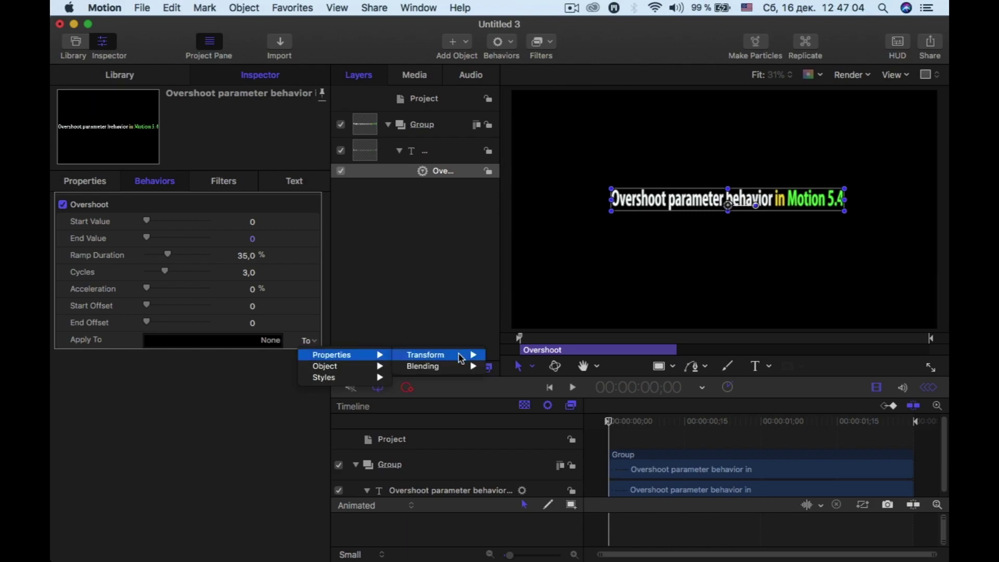
mouse_move(460, 358)
mouse_move(518, 358)
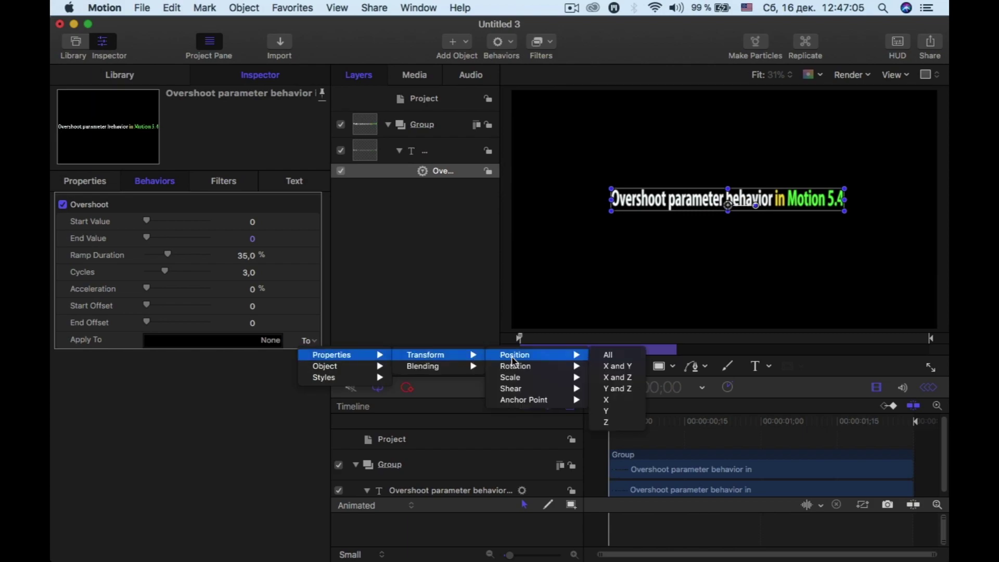
left_click(607, 402)
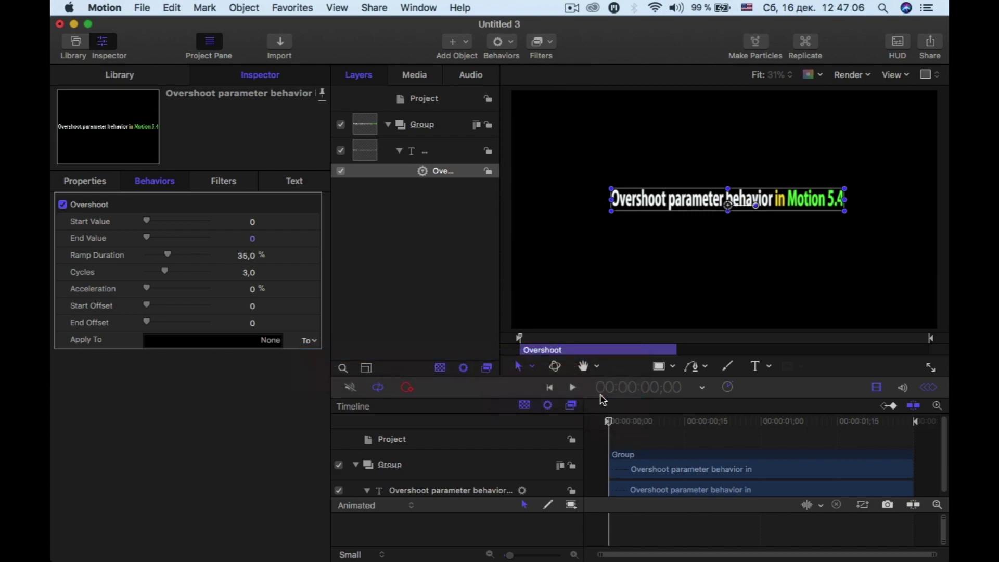
- Set the Overshoot start value to -1631,5 px and preview the title animation
left_click_drag(255, 225, 252, 221)
left_click(255, 225)
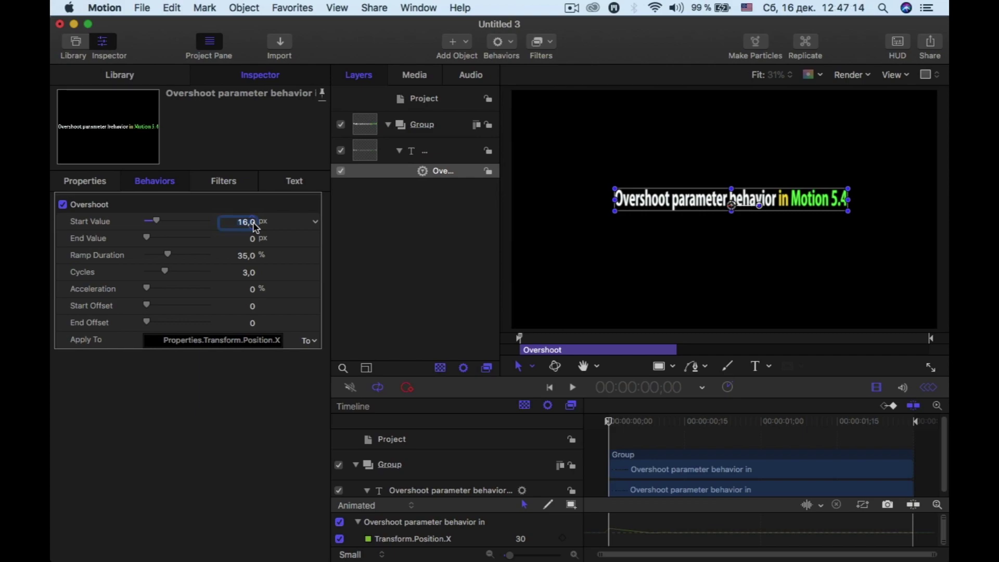
key("BackSpace")
type("-800,5")
key("Return")
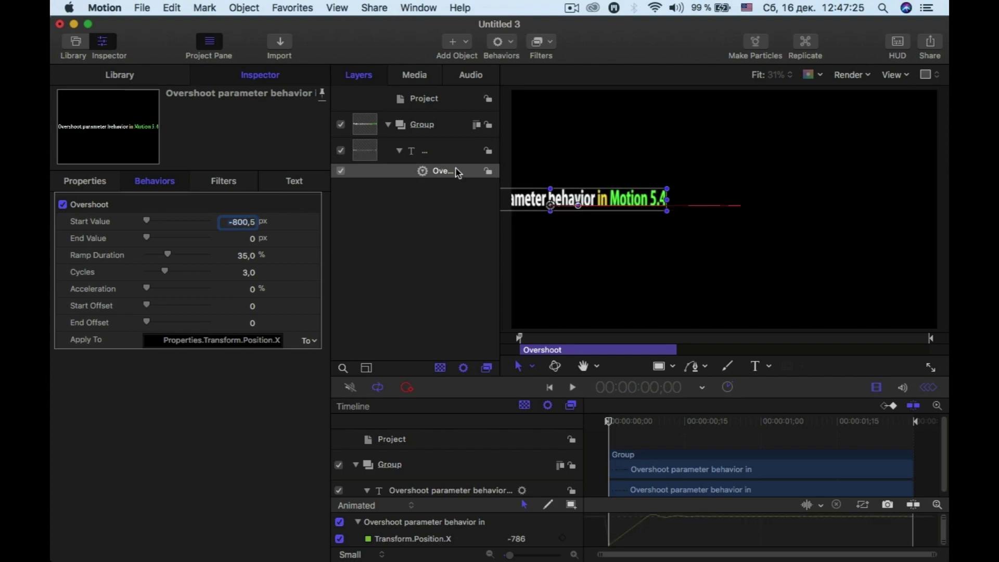
left_click_drag(246, 227, 238, 224)
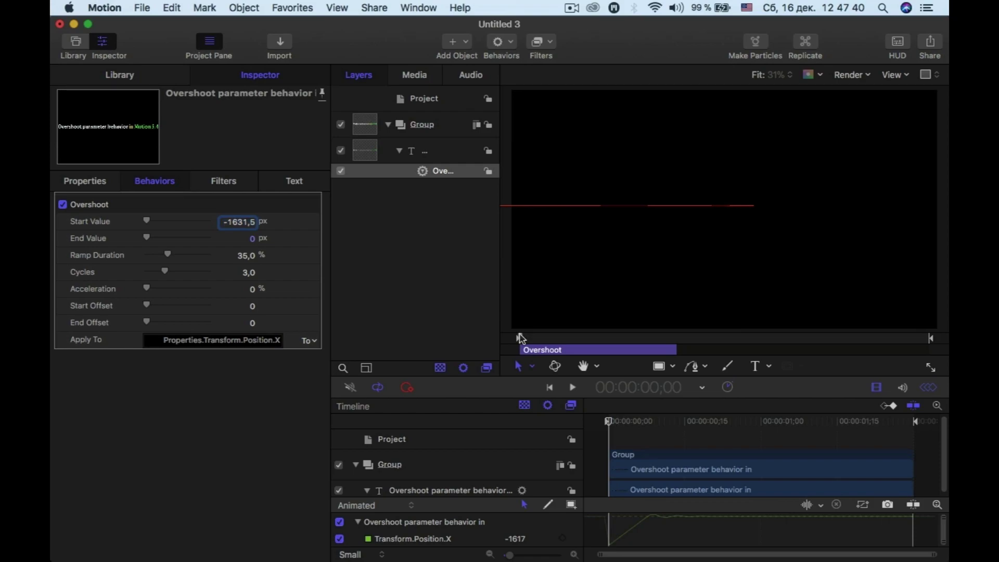
left_click(437, 107)
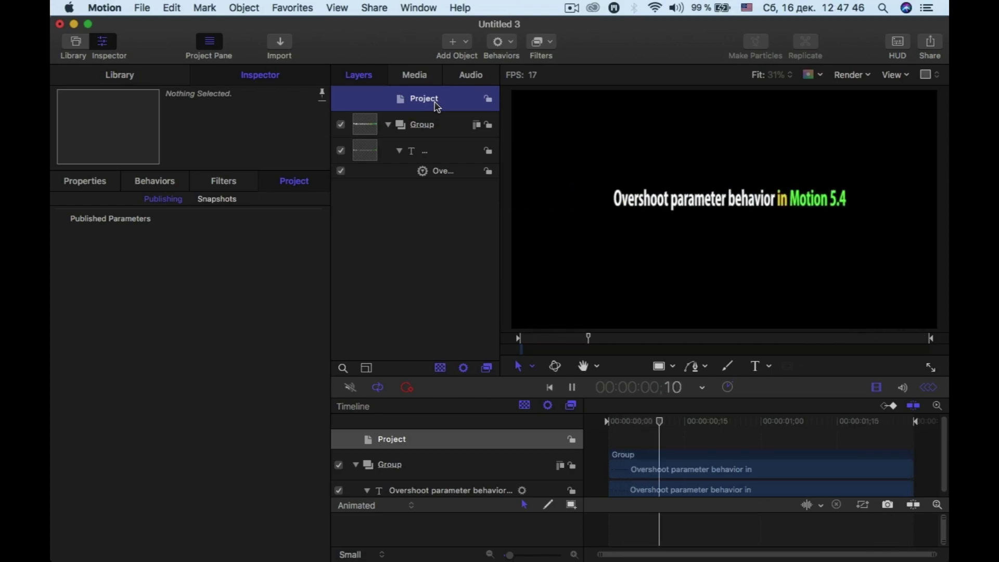
key("space")
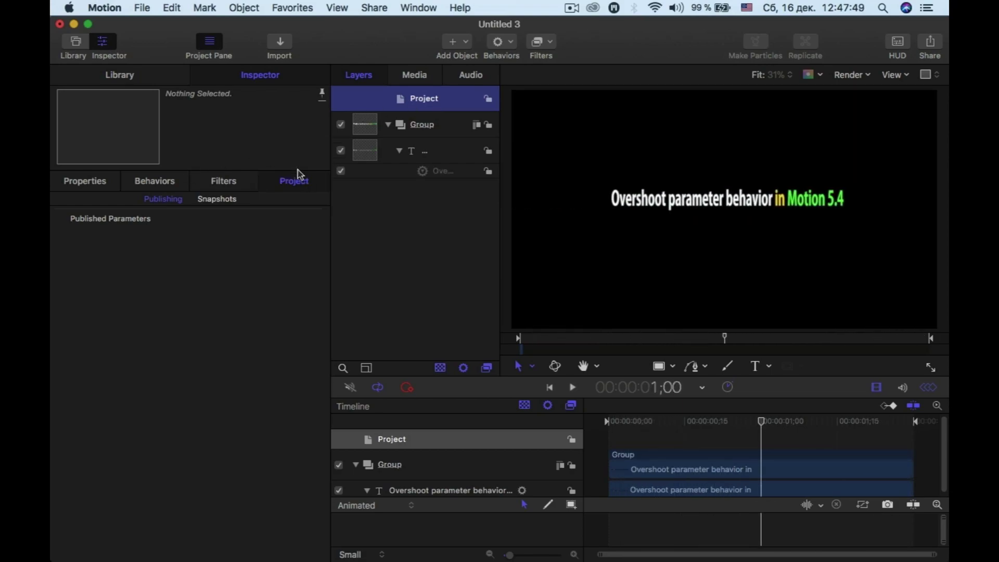
- Set the Overshoot start value to -1567,5 px and play the animation again from the start
left_click(422, 173)
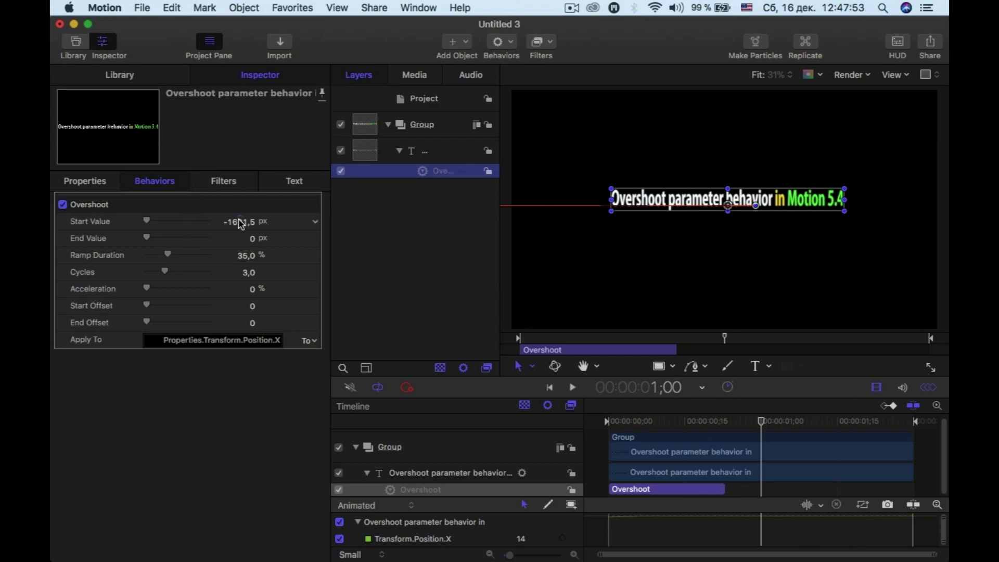
left_click_drag(727, 338, 493, 333)
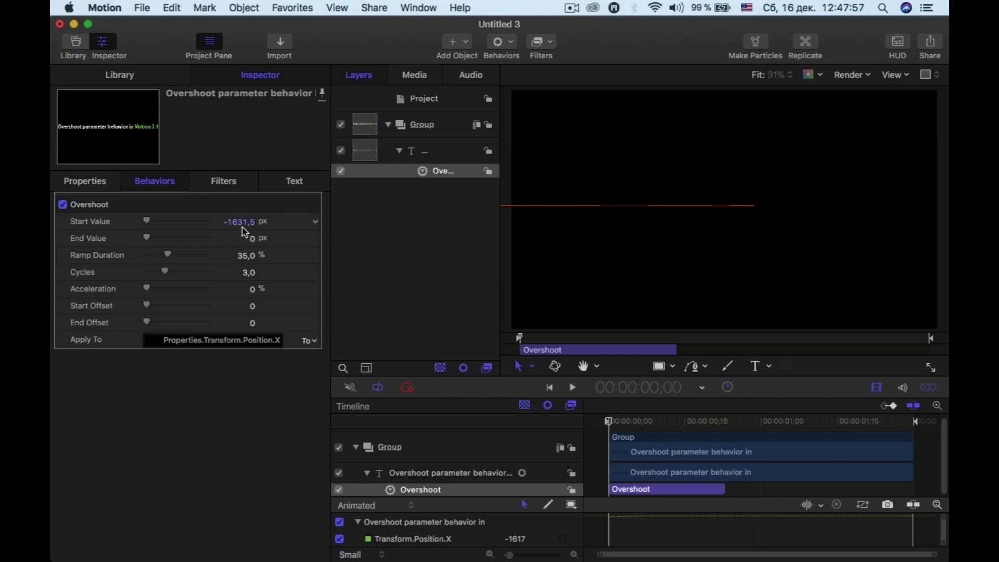
left_click_drag(245, 227, 240, 221)
key("space")
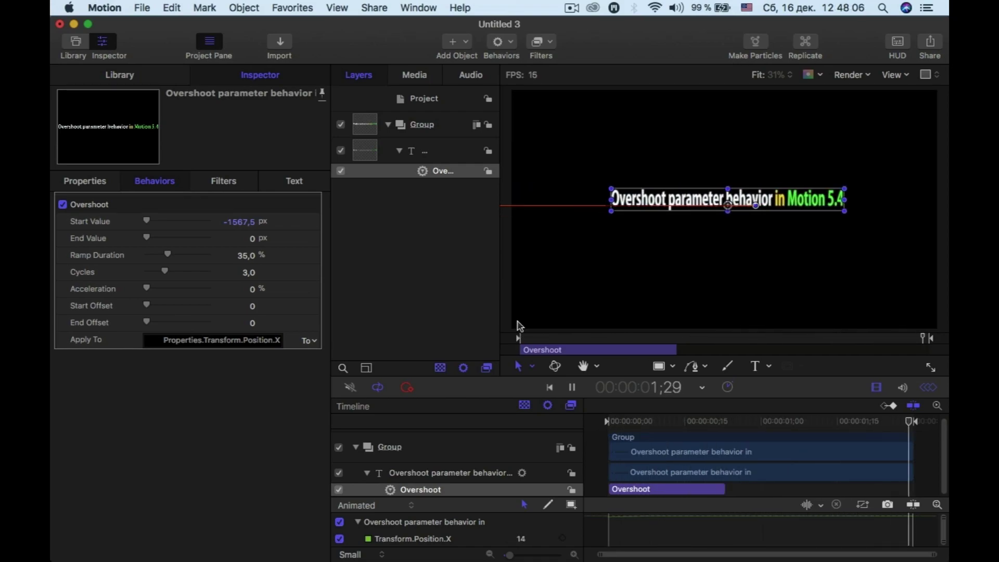
key("space")
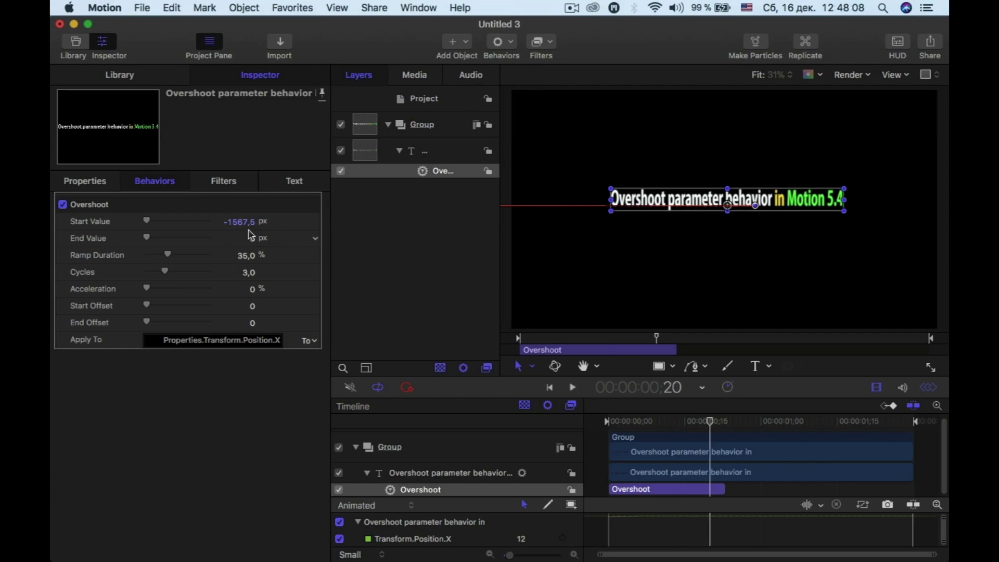
- Set the Overshoot start value to -1687,5 px and watch the playback with the canvas at 50% zoom
left_click_drag(240, 225, 249, 224)
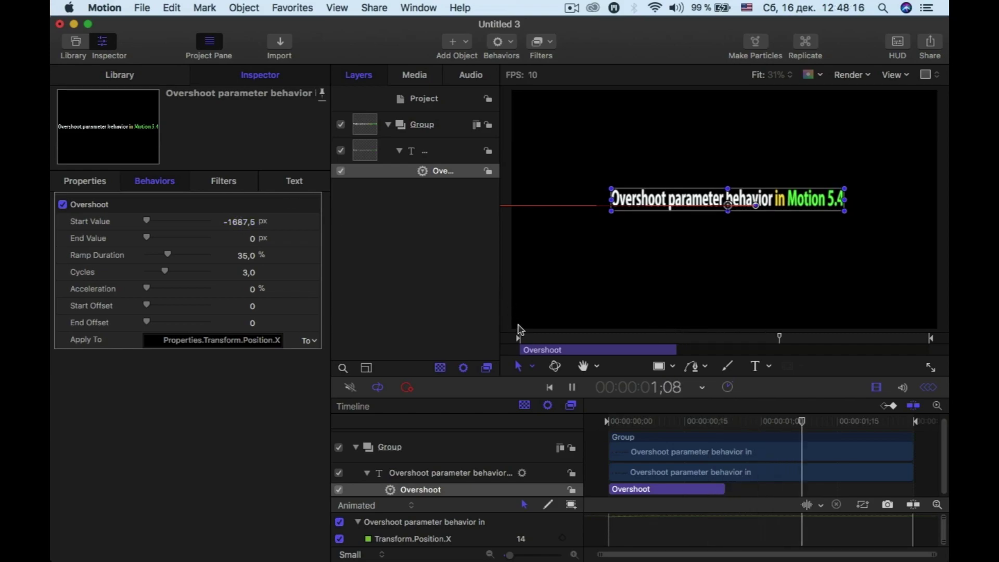
left_click(415, 100)
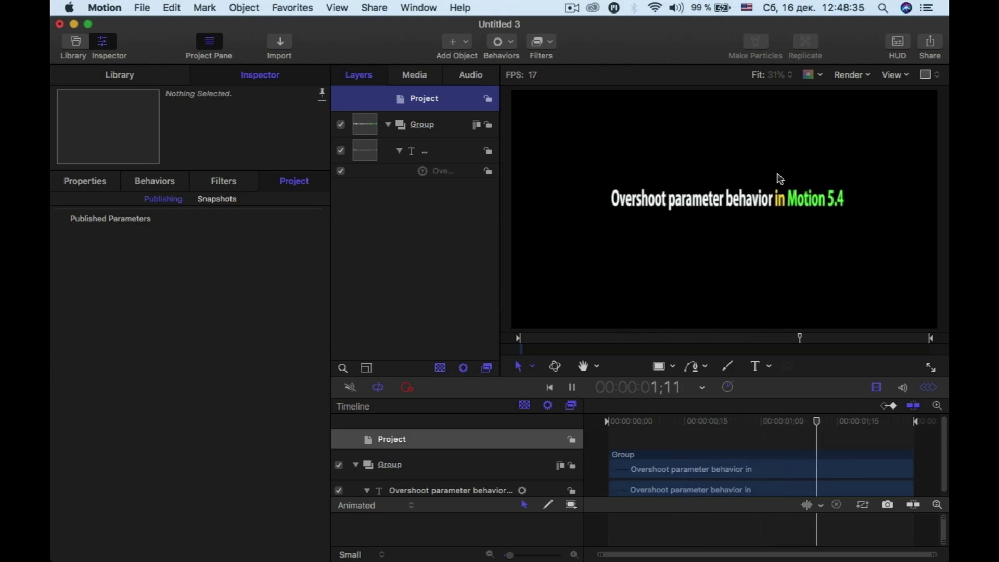
left_click(777, 75)
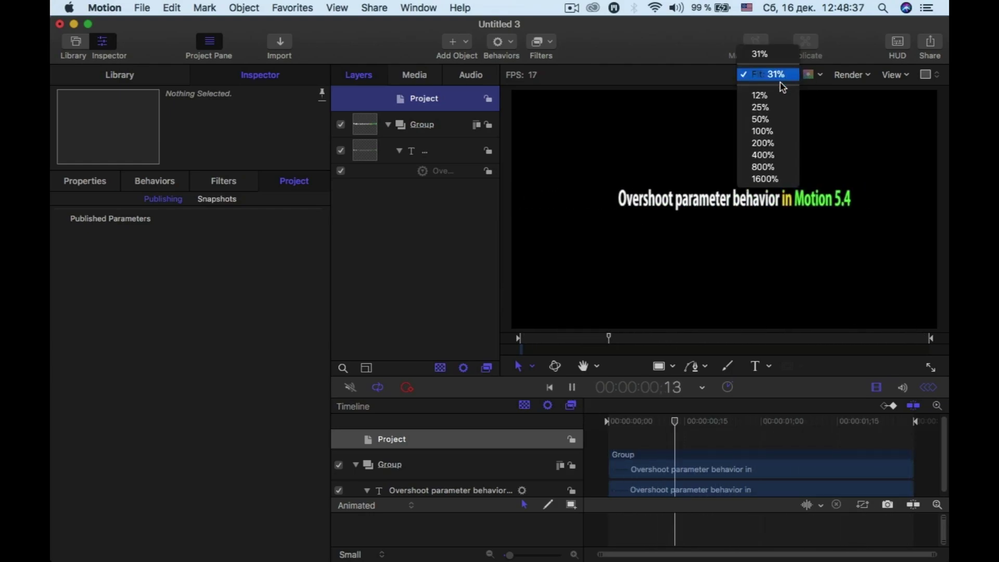
left_click(760, 119)
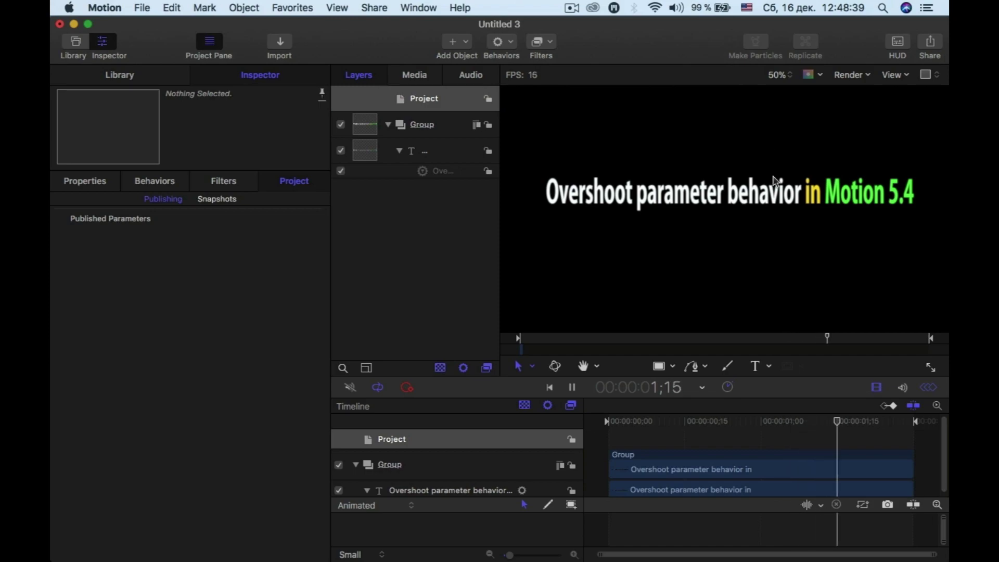